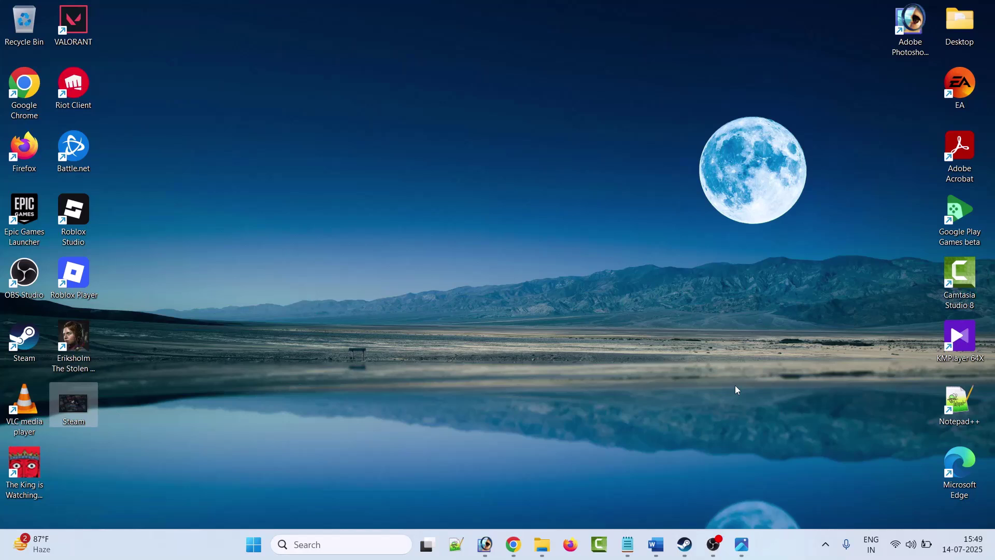
# - View the Steam.jpg image on the desktop, then minimize it and switch to the Steam store page
pyautogui.press('Return')
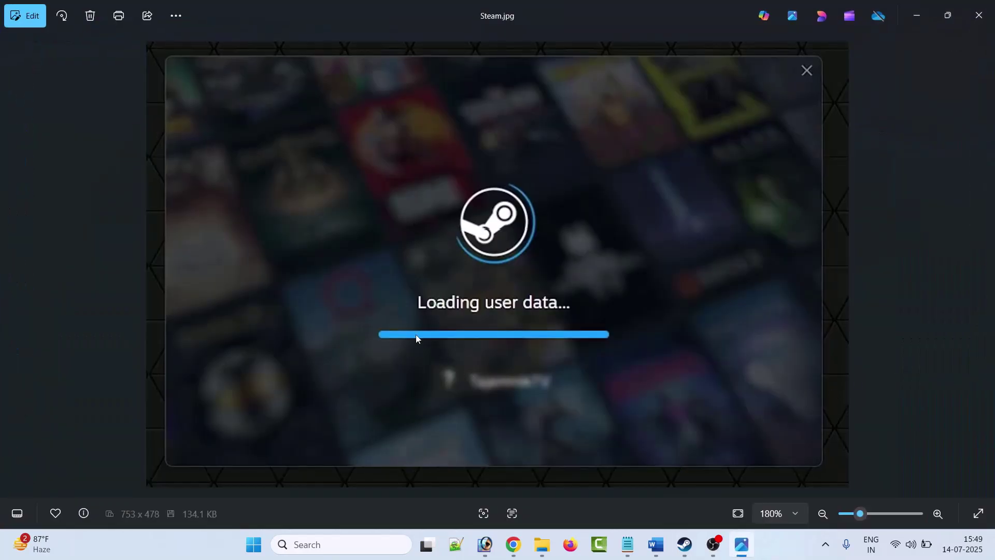
pyautogui.click(919, 14)
pyautogui.click(685, 547)
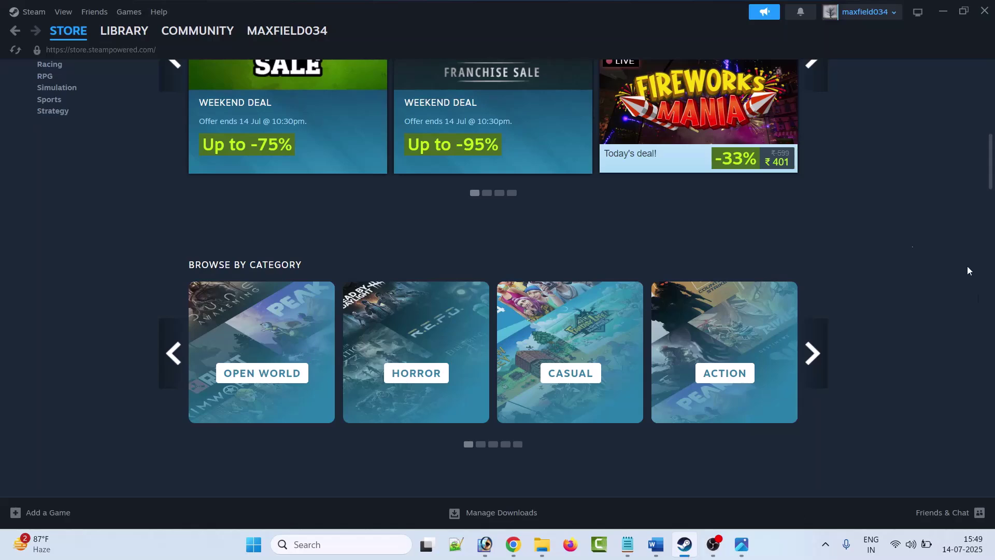
pyautogui.scroll(10, 930, 309)
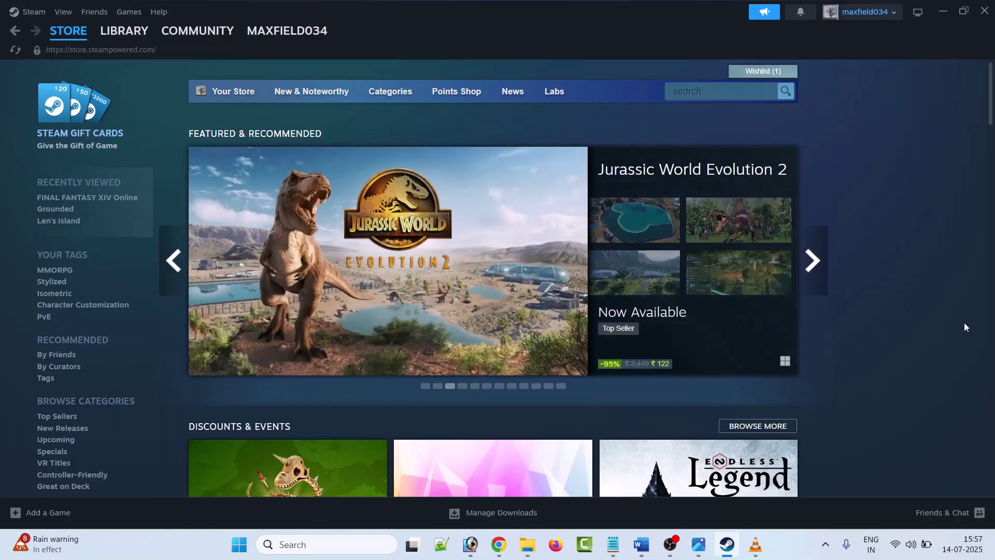
# - Open the store's Free To Play genre page and browse its featured games
pyautogui.click(77, 33)
pyautogui.scroll(-4, 70, 315)
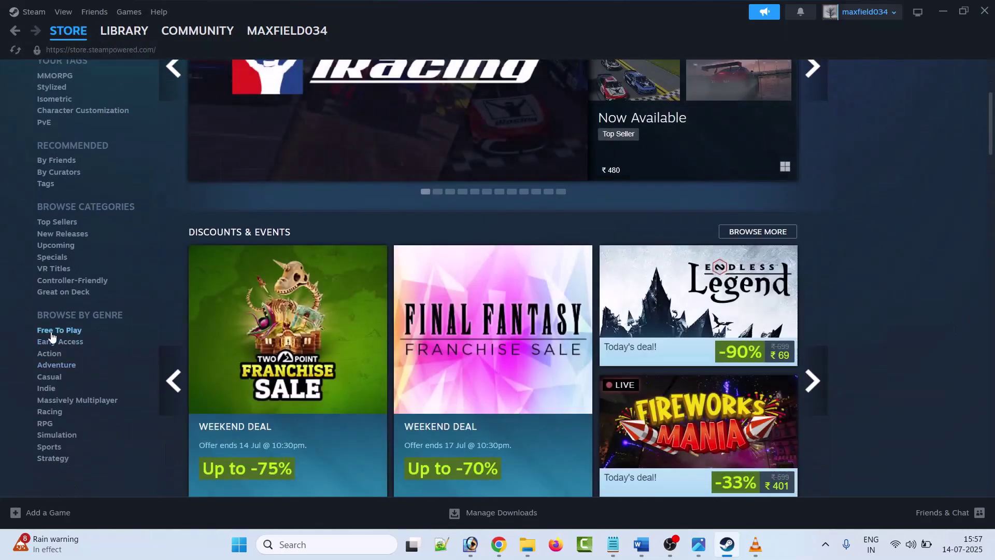
pyautogui.click(58, 330)
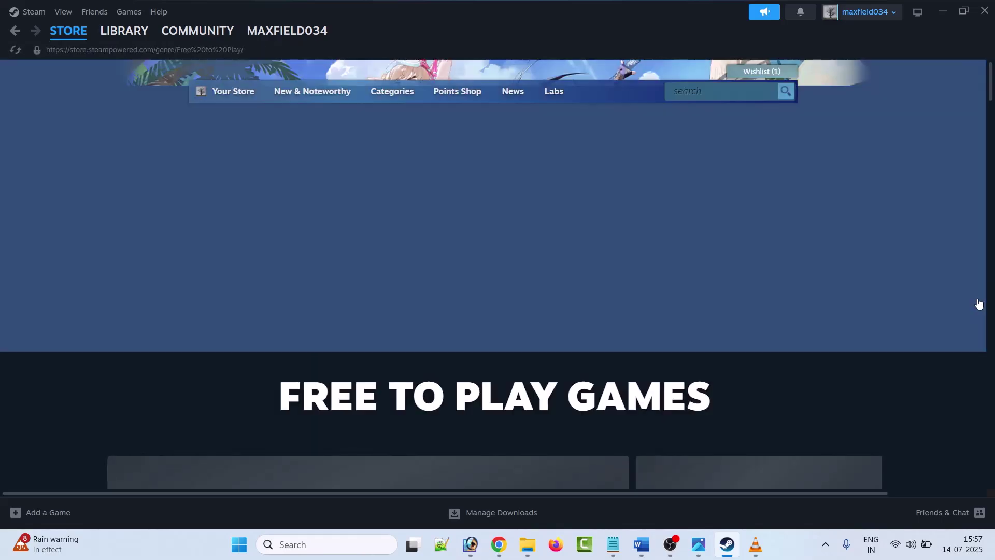
pyautogui.scroll(-3, 874, 365)
pyautogui.scroll(-10, 874, 366)
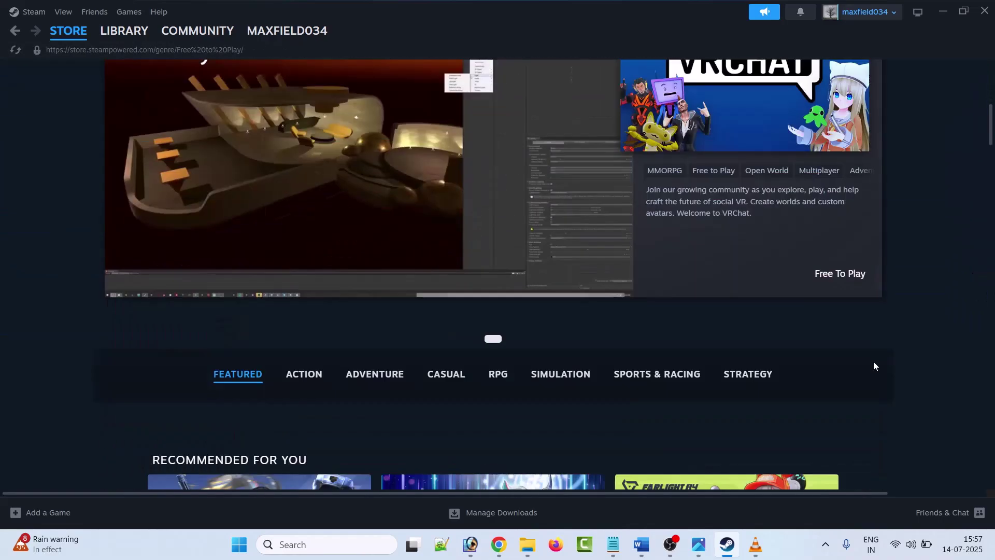
pyautogui.scroll(-8, 874, 365)
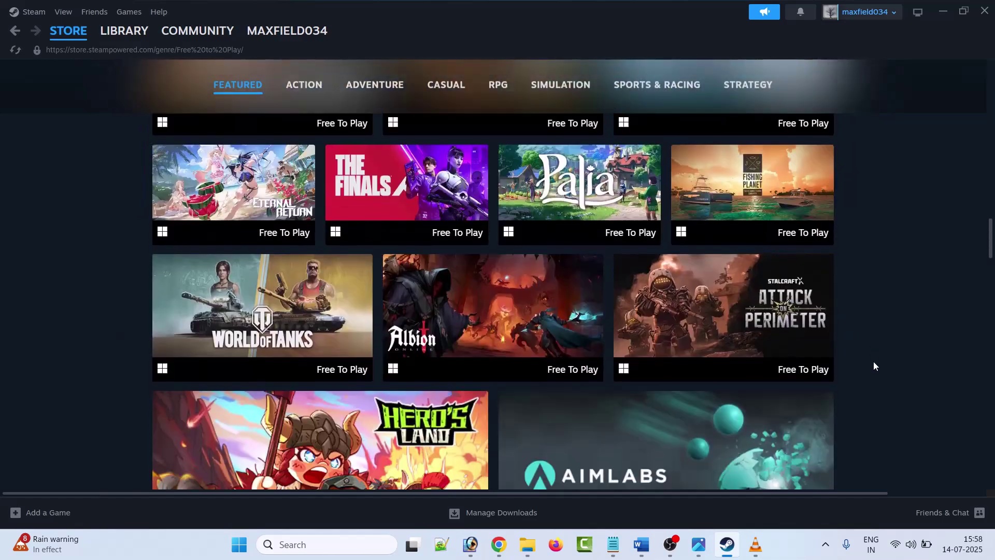
pyautogui.scroll(4, 874, 365)
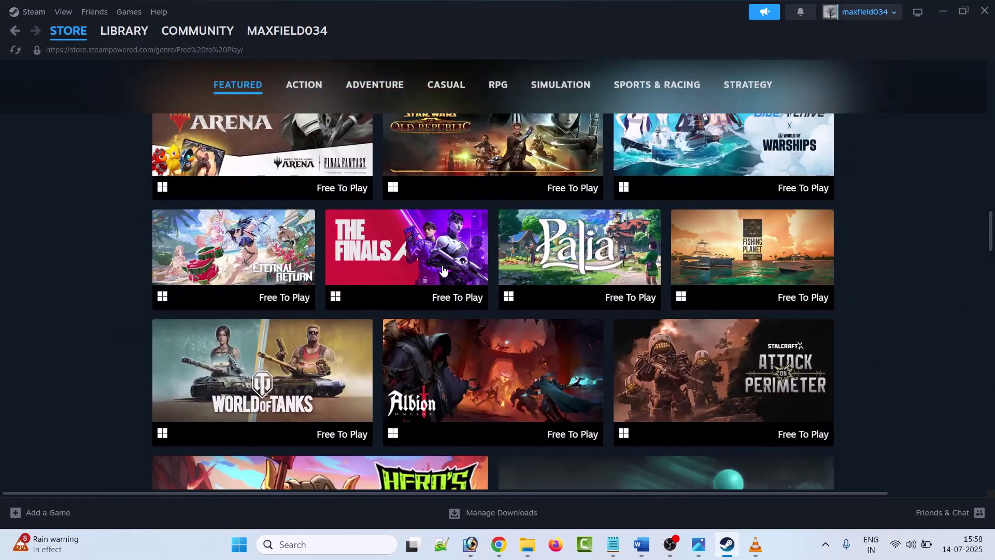
# - Open the store page of THE FINALS and add the game to the library
pyautogui.click(442, 269)
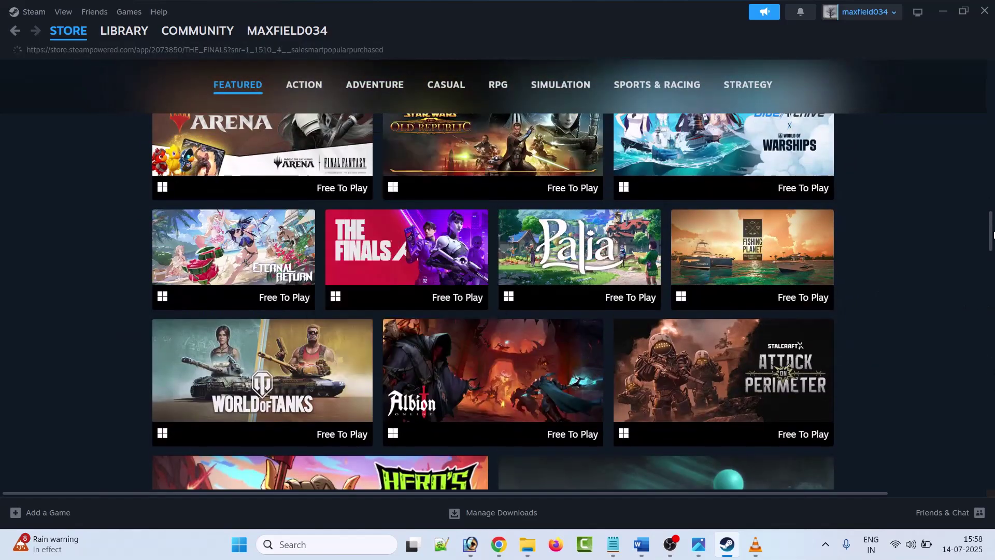
pyautogui.scroll(-6, 73, 244)
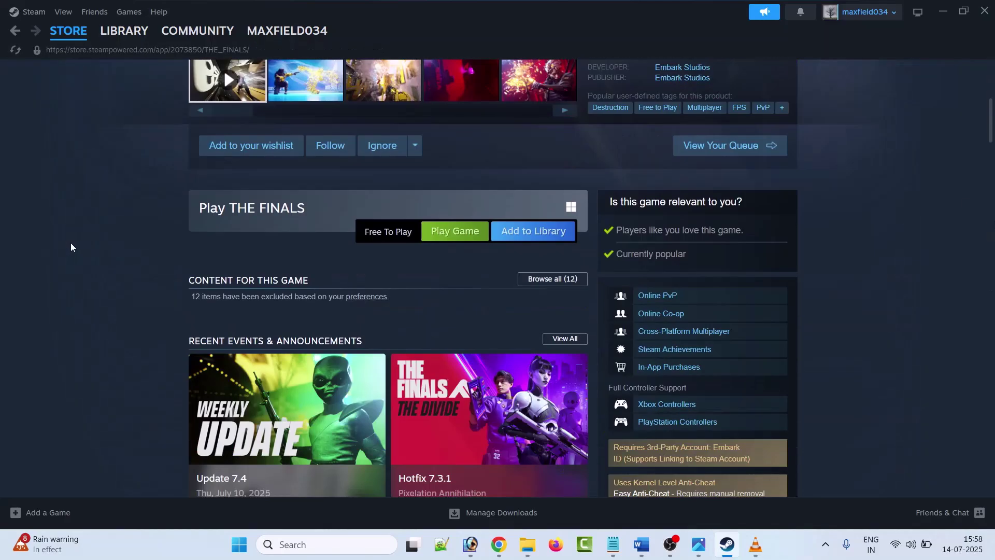
pyautogui.click(546, 237)
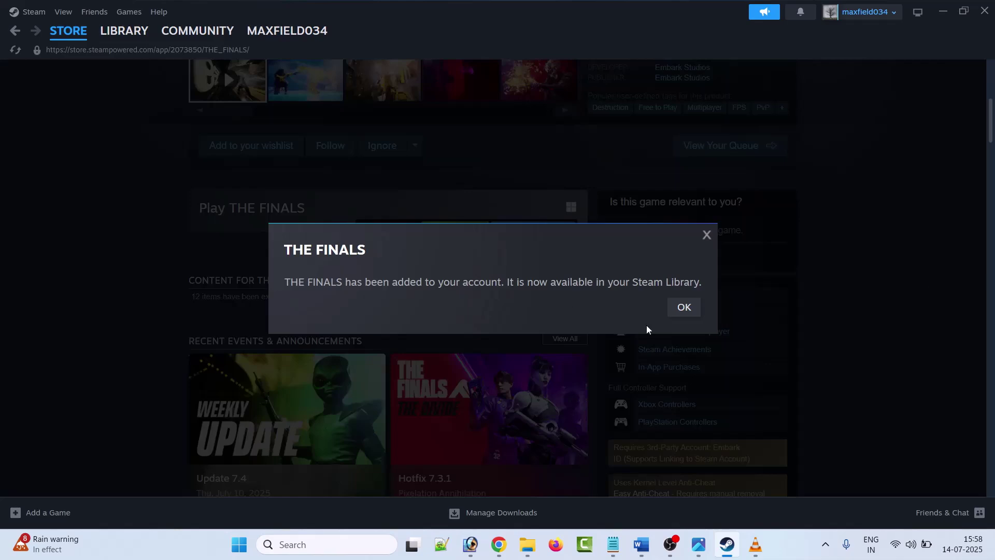
pyautogui.click(685, 308)
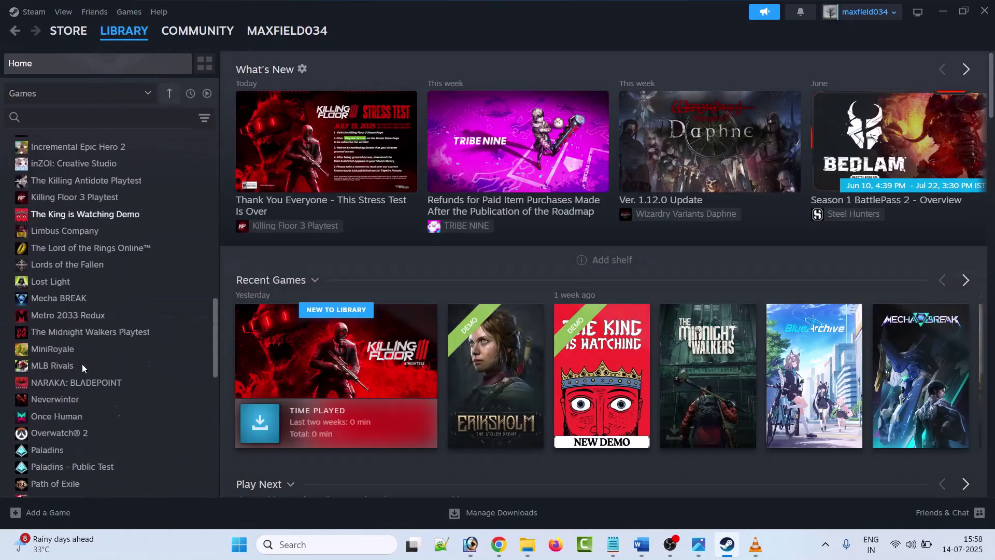
# - Find THE FINALS in the library's game list and open its page
pyautogui.scroll(5, 82, 364)
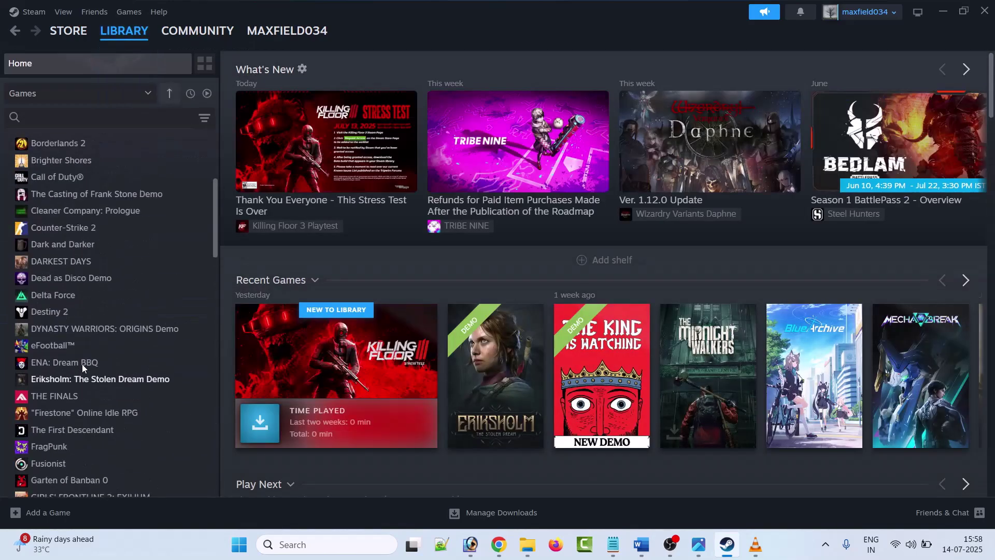
pyautogui.scroll(-3, 78, 337)
pyautogui.click(58, 257)
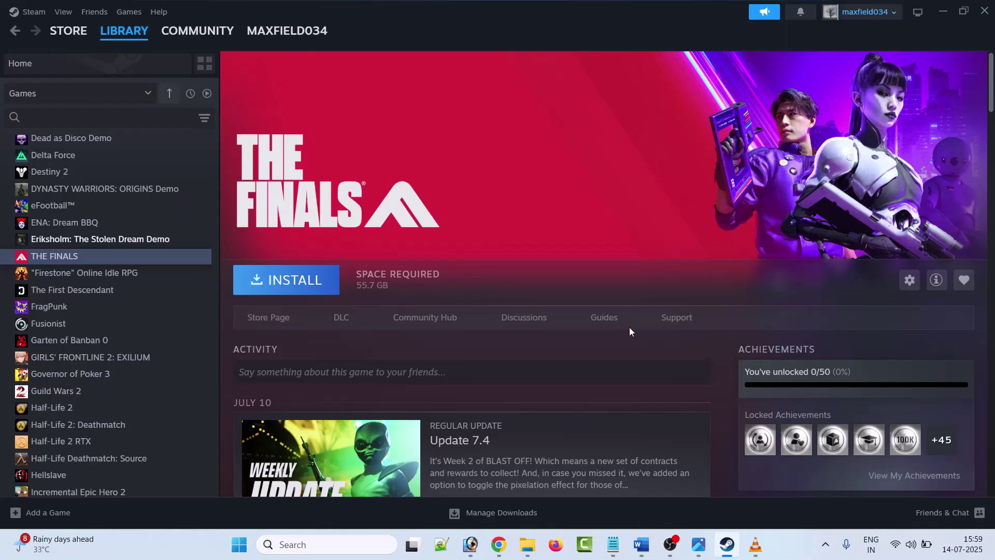
# - Switch to File Explorer and open the Program Files (x86) folder on the Windows-SSD (C:) drive
pyautogui.press('super+d')
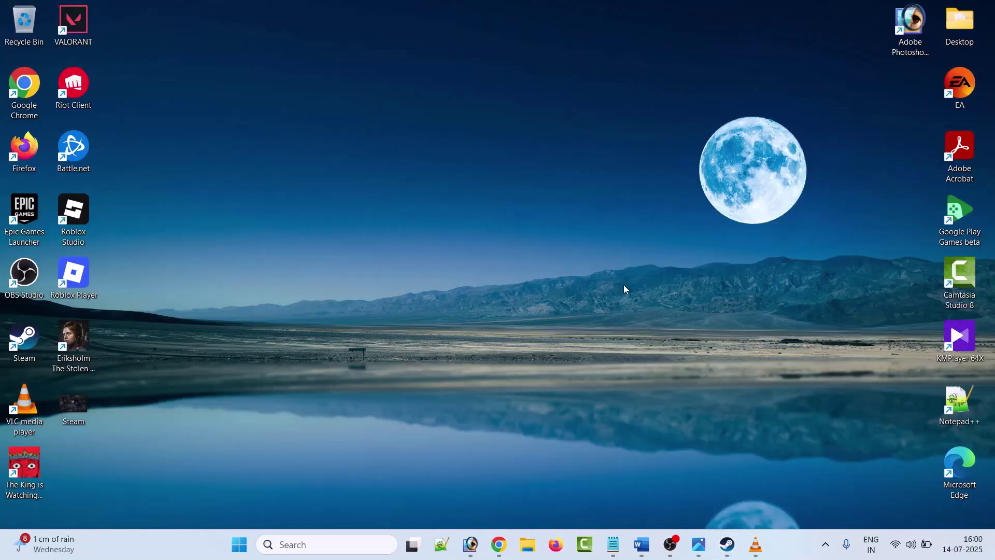
pyautogui.click(527, 544)
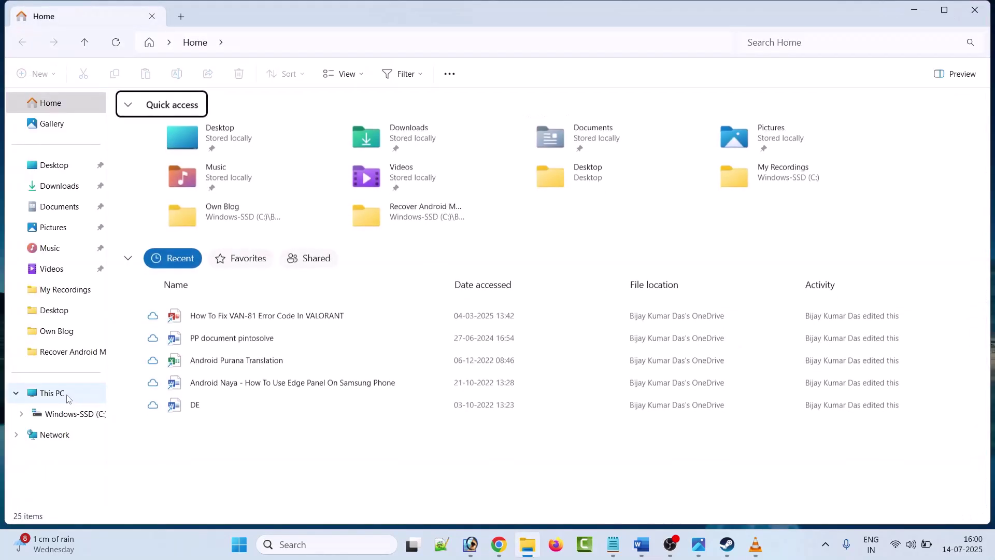
pyautogui.click(66, 398)
pyautogui.doubleClick(201, 137)
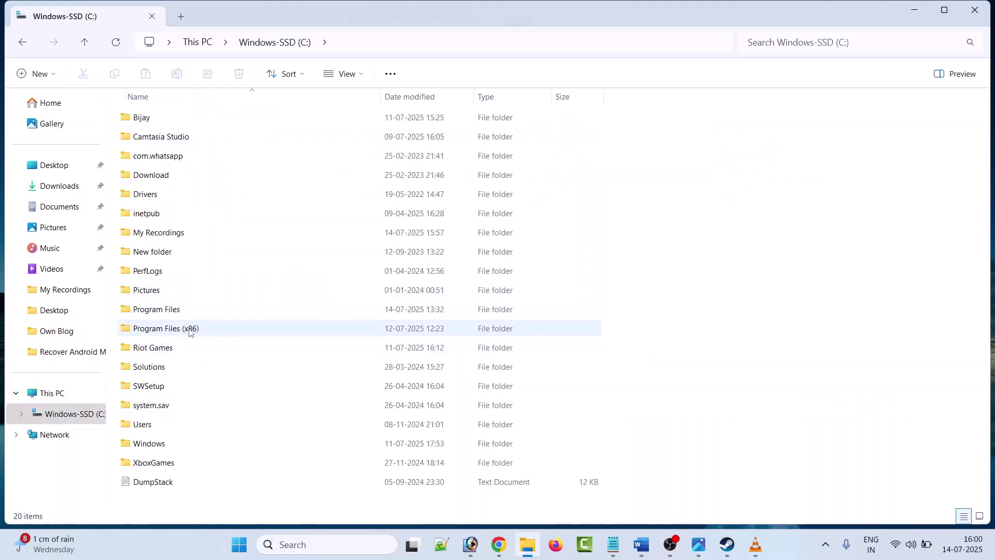
pyautogui.doubleClick(191, 330)
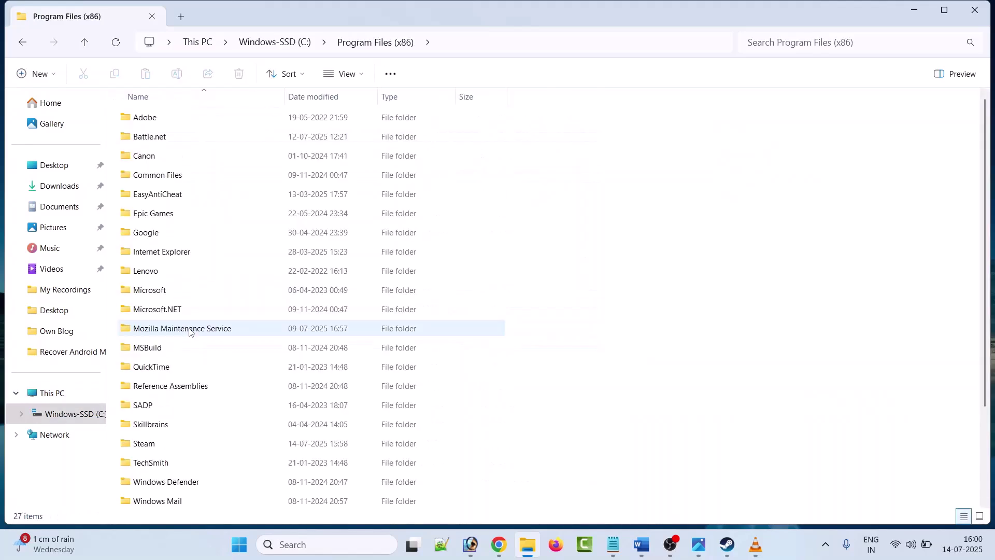
# - Open the config folder inside the Steam program folder
pyautogui.press('s')
pyautogui.press('s')
pyautogui.press('s')
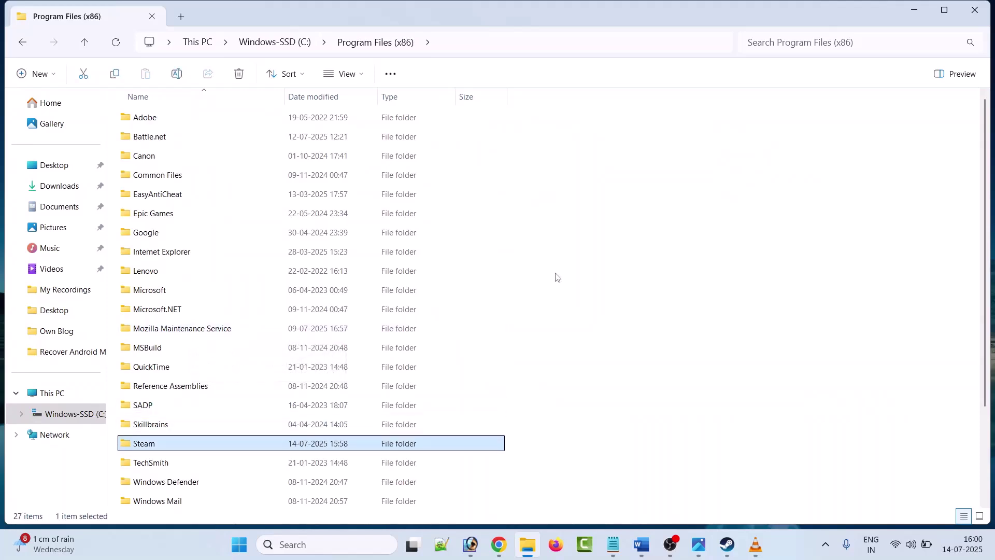
pyautogui.press('Return')
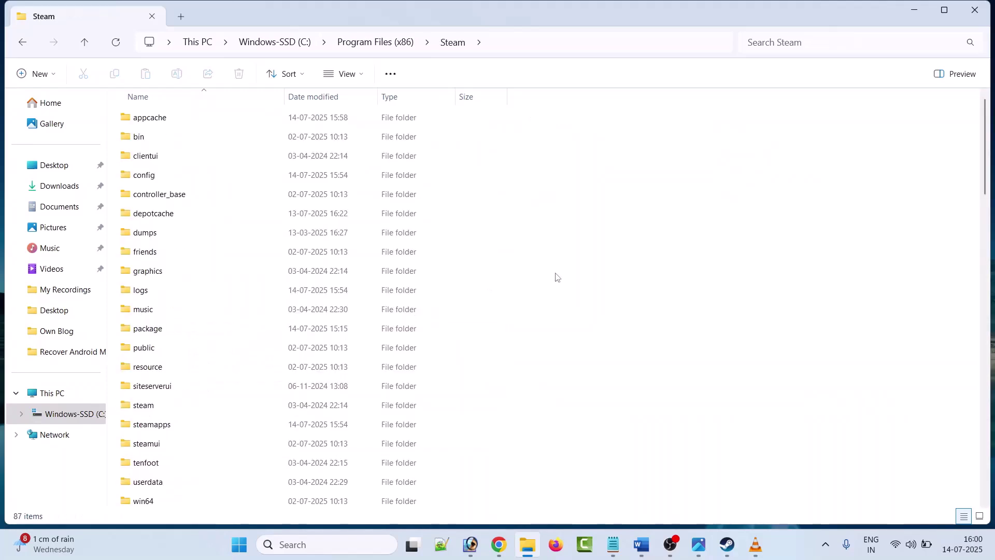
pyautogui.press('c')
pyautogui.press('c')
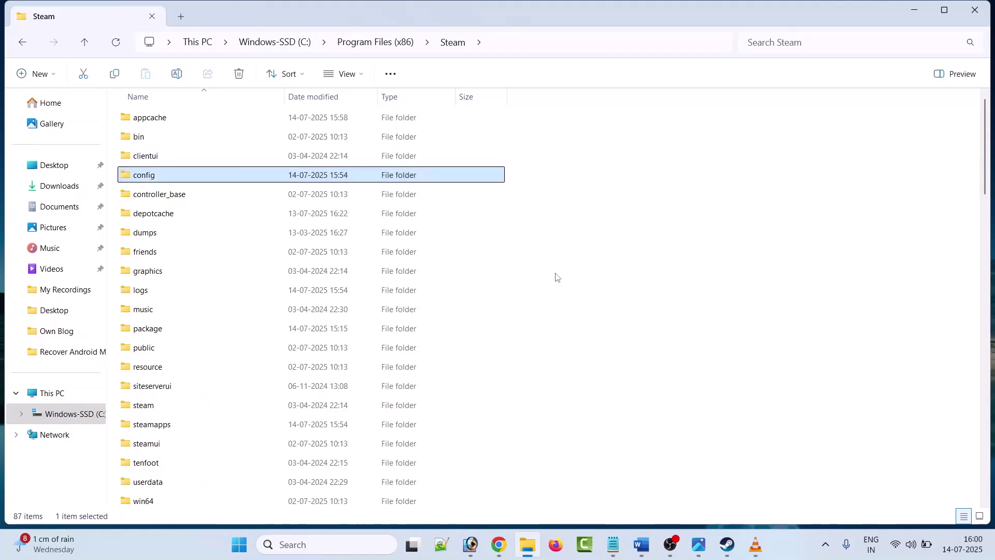
pyautogui.press('Return')
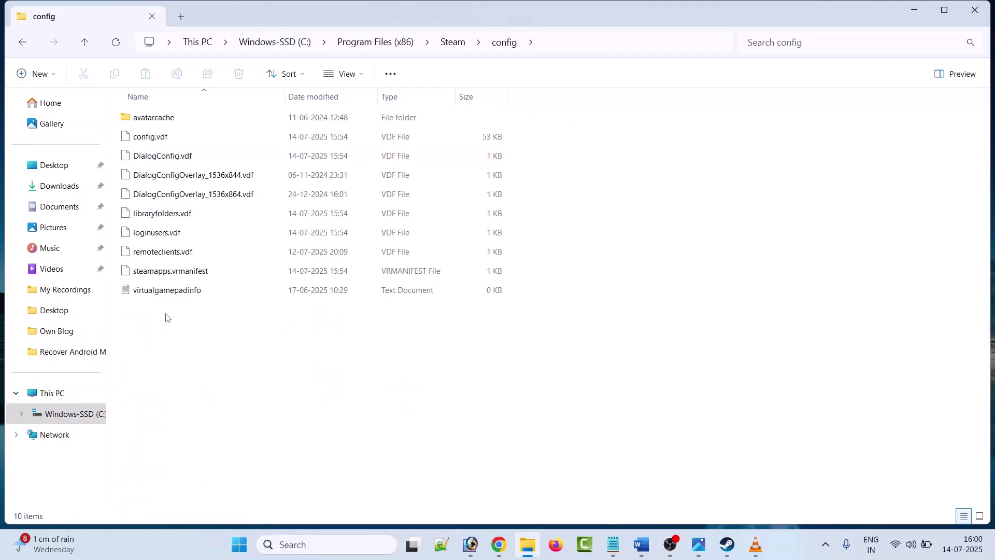
# - Open the loginusers.vdf file in Notepad
pyautogui.click(189, 233)
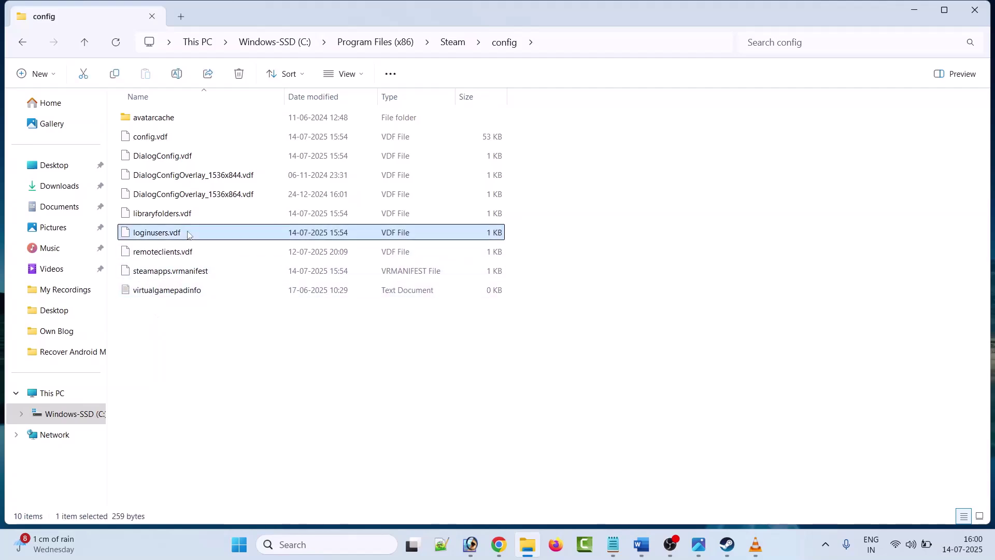
pyautogui.rightClick(188, 234)
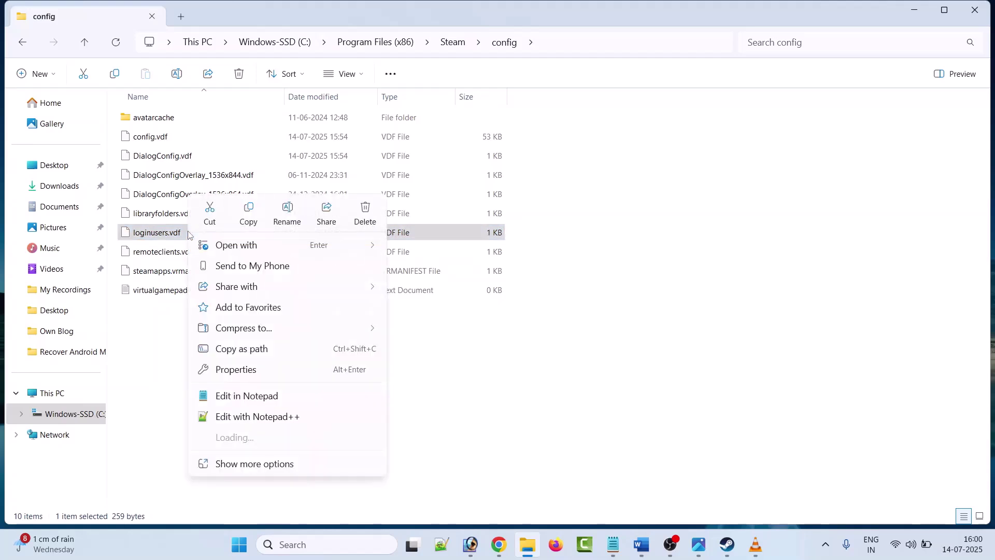
pyautogui.moveTo(260, 246)
pyautogui.click(430, 243)
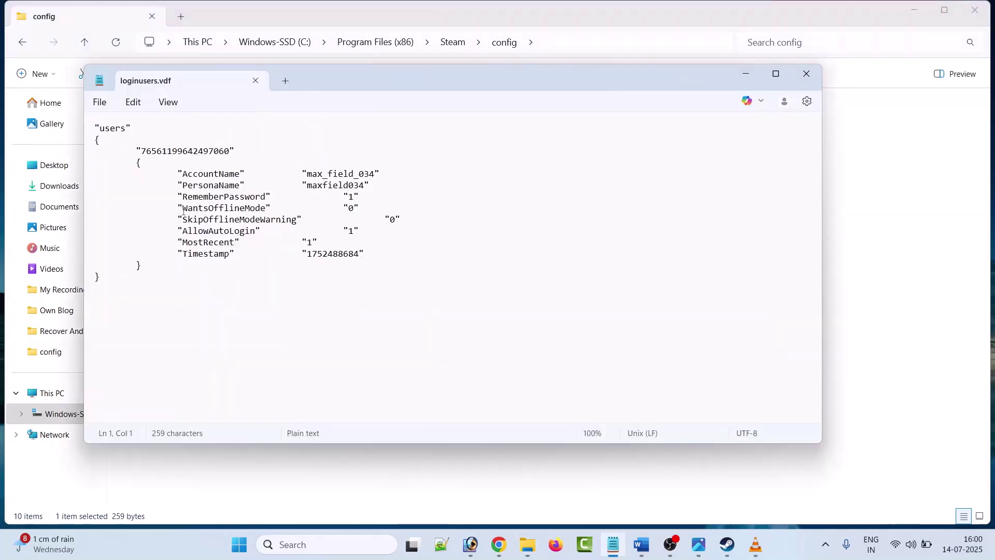
# - Set the WantsOfflineMode value to 0 in loginusers.vdf and save the file
pyautogui.moveTo(183, 209); pyautogui.dragTo(263, 210)
pyautogui.click(309, 209)
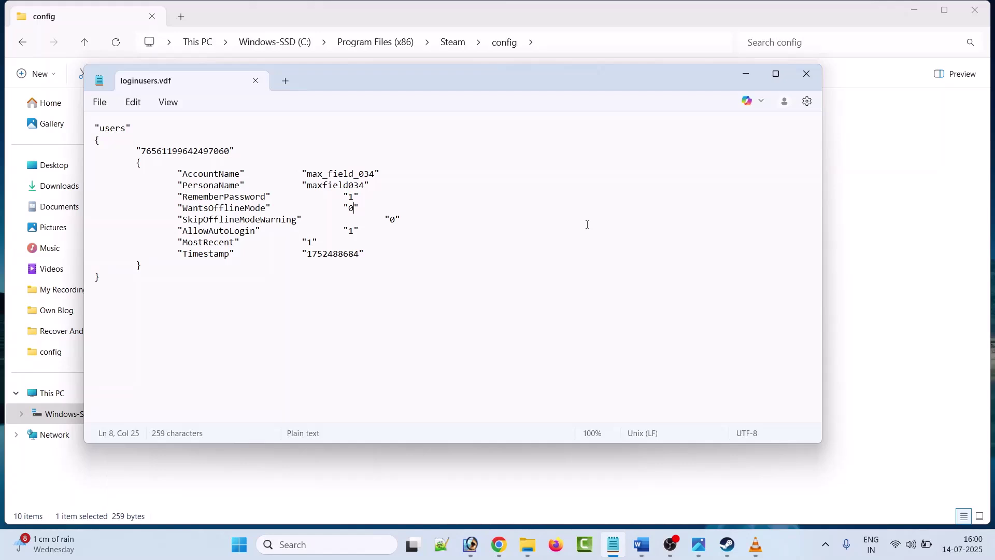
pyautogui.press('BackSpace')
pyautogui.write('0')
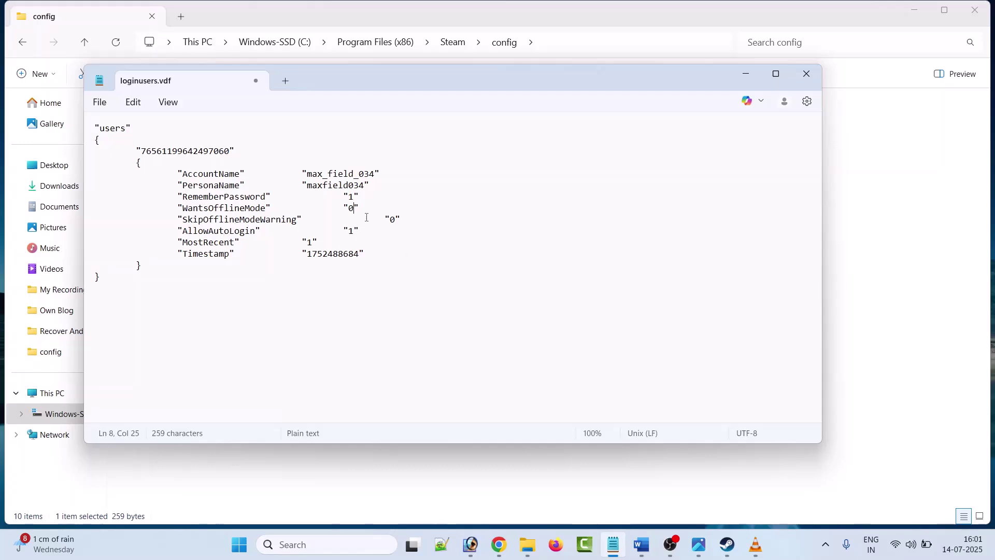
pyautogui.click(100, 102)
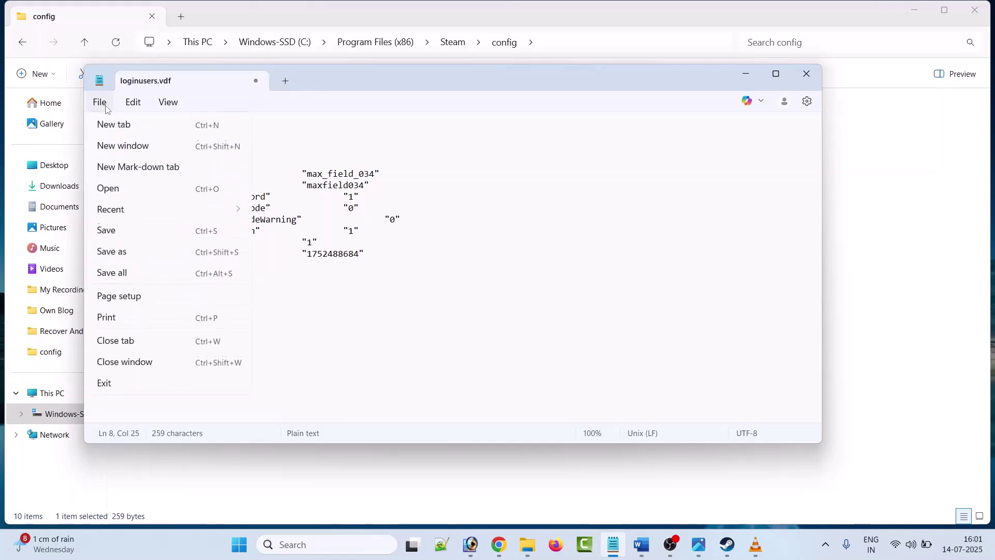
pyautogui.click(113, 232)
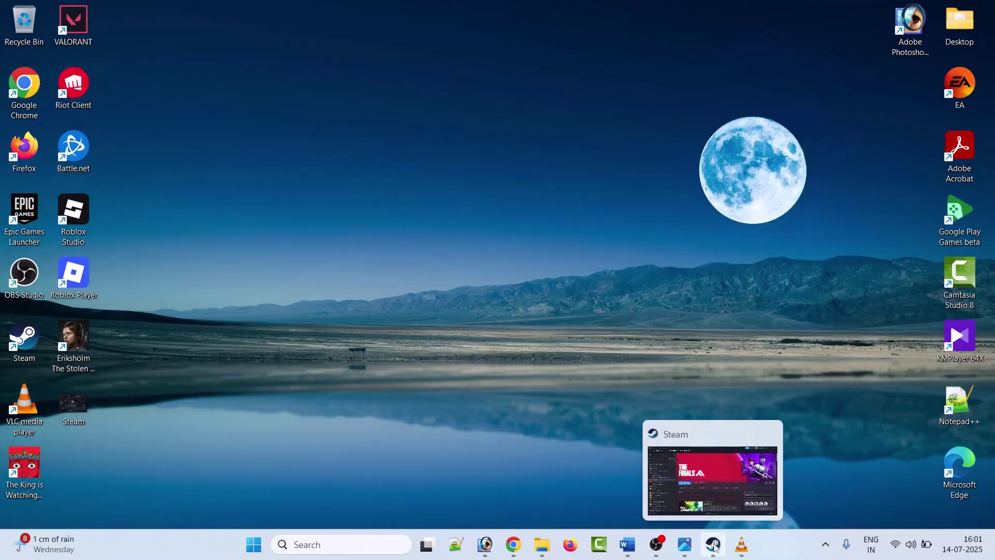
# - Close the Steam window and exit the Steam client completely, including its background process
pyautogui.click(714, 544)
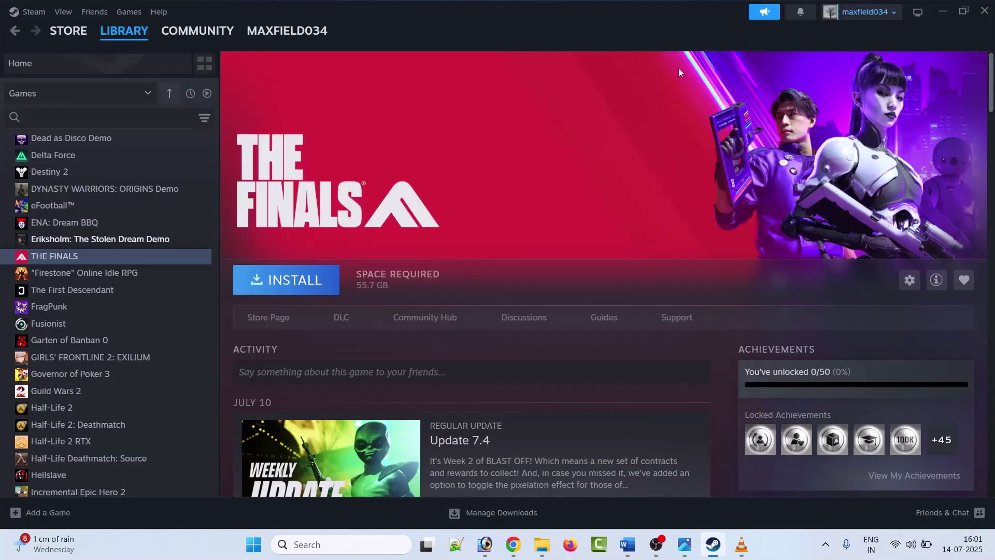
pyautogui.click(985, 11)
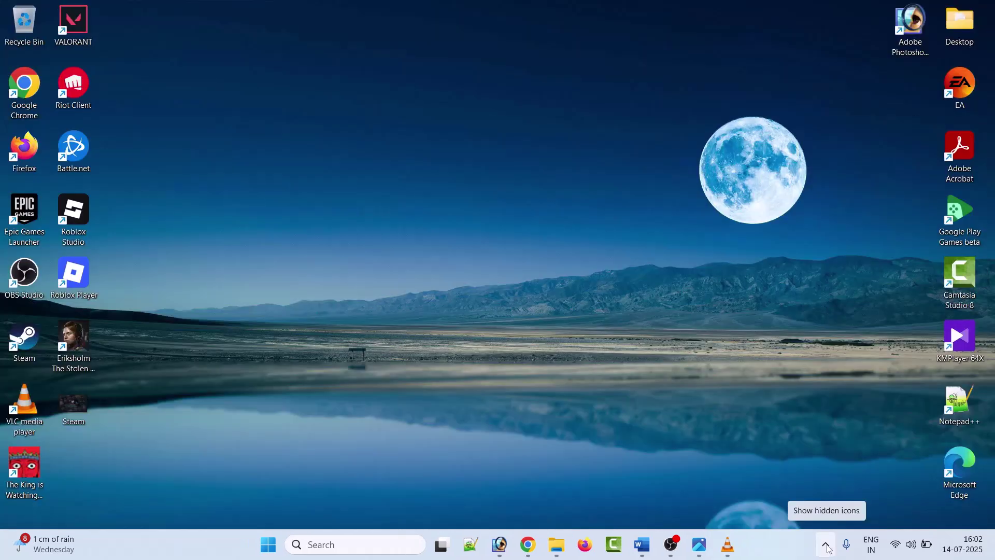
pyautogui.click(826, 546)
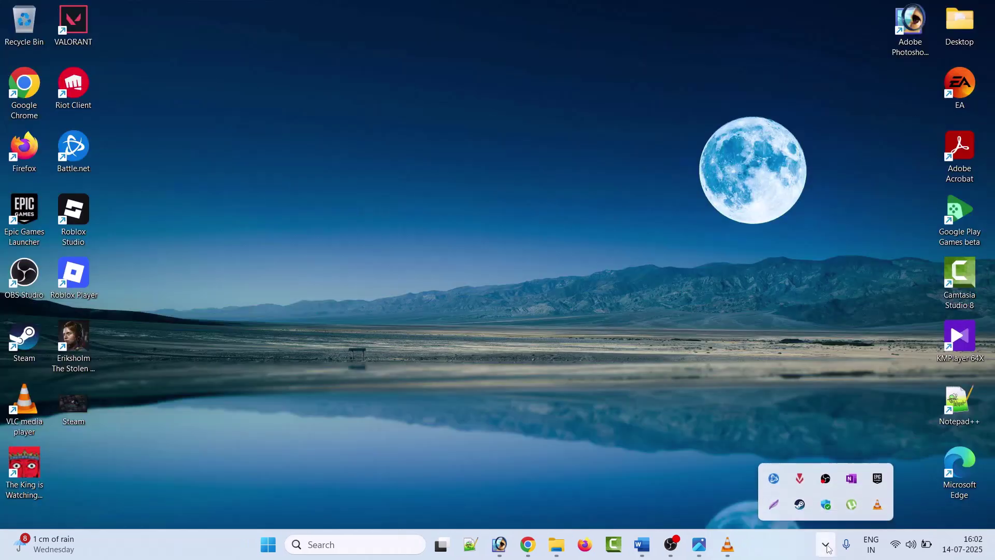
pyautogui.rightClick(803, 508)
pyautogui.click(850, 492)
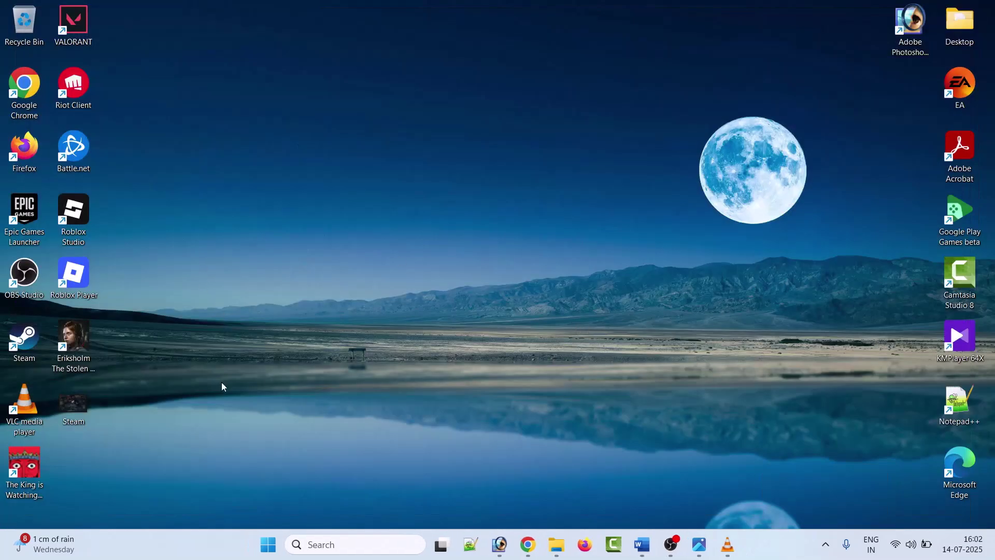
# - Relaunch Steam from the desktop and open the game library
pyautogui.doubleClick(31, 345)
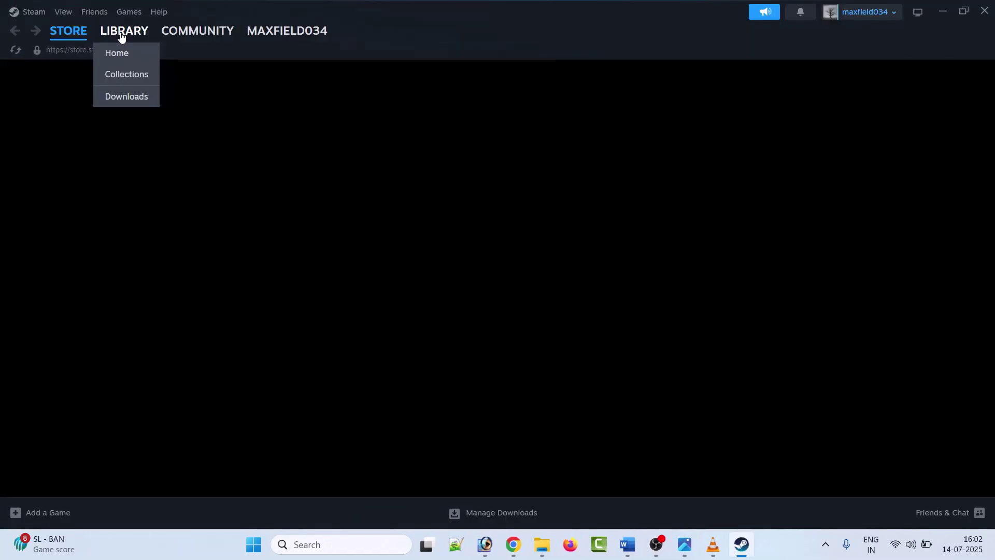
pyautogui.click(121, 32)
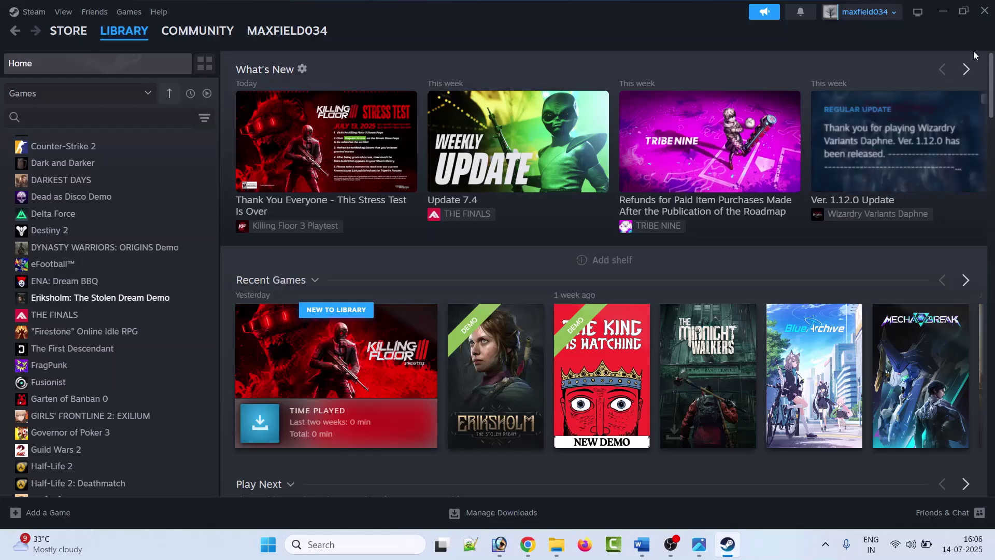
# - Close the Steam window and quit the client still running in the background
pyautogui.click(984, 10)
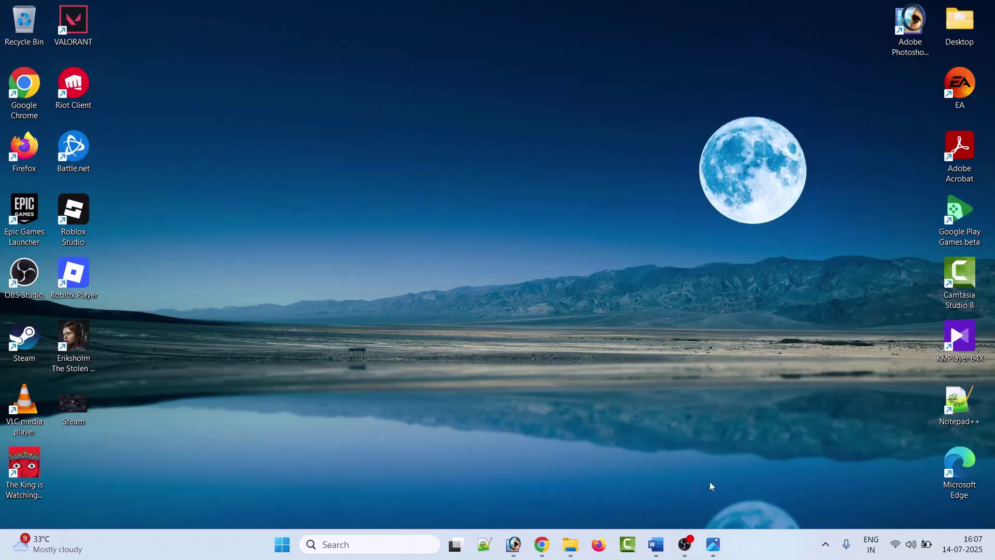
pyautogui.click(826, 544)
pyautogui.click(801, 505)
# - Open the %localappdata% folder through the Run dialog and enter its Steam subfolder
pyautogui.press('super+r')
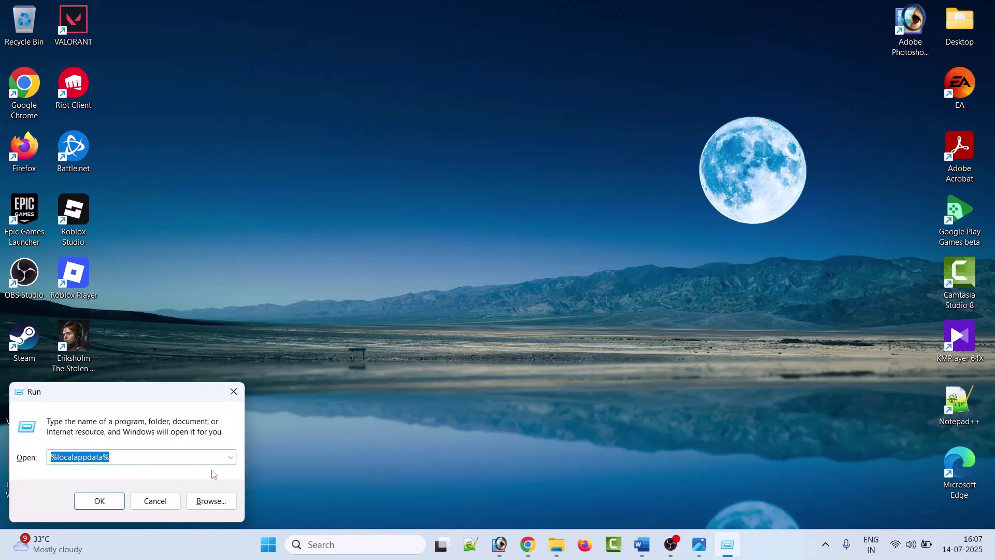
pyautogui.click(127, 461)
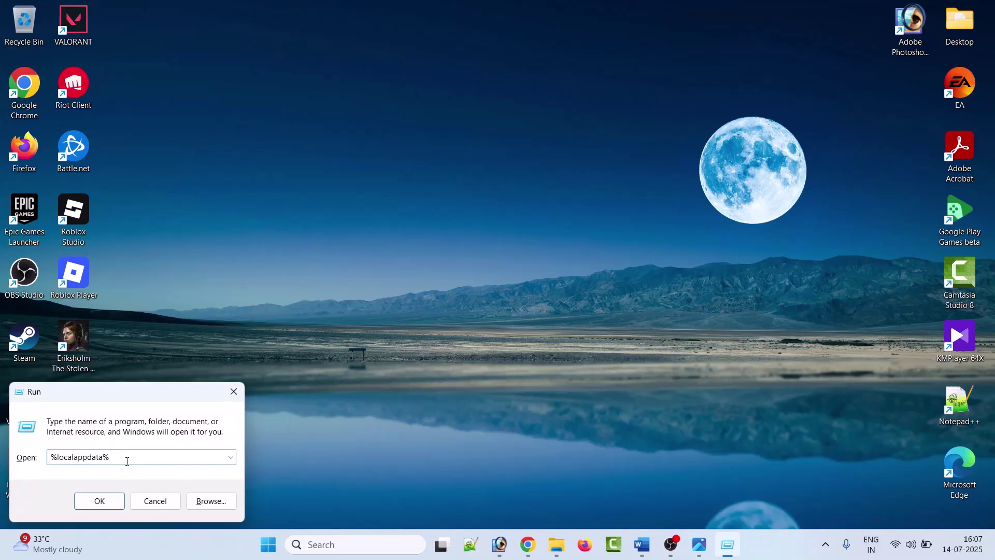
pyautogui.press('Return')
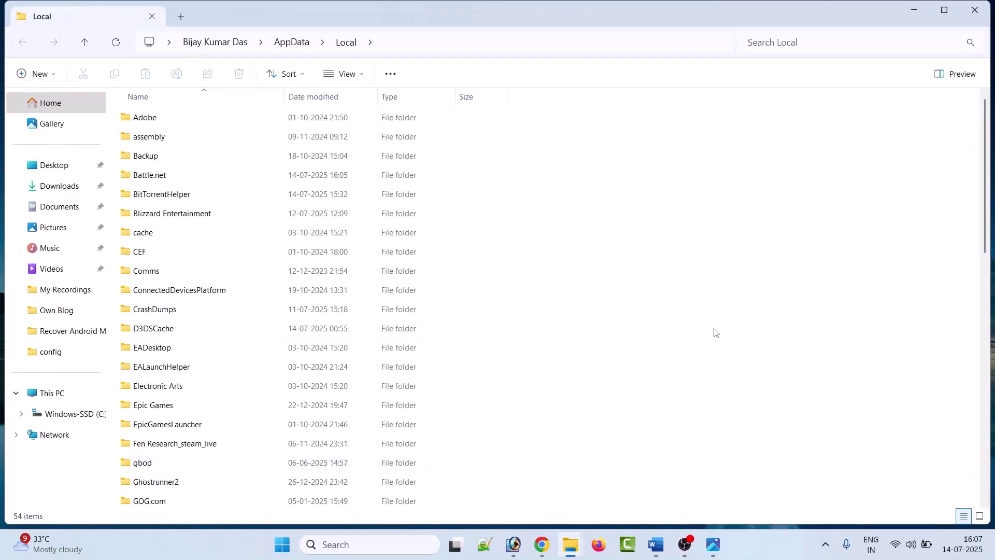
pyautogui.write('sega')
pyautogui.press('Down')
pyautogui.press('Down')
pyautogui.press('Down')
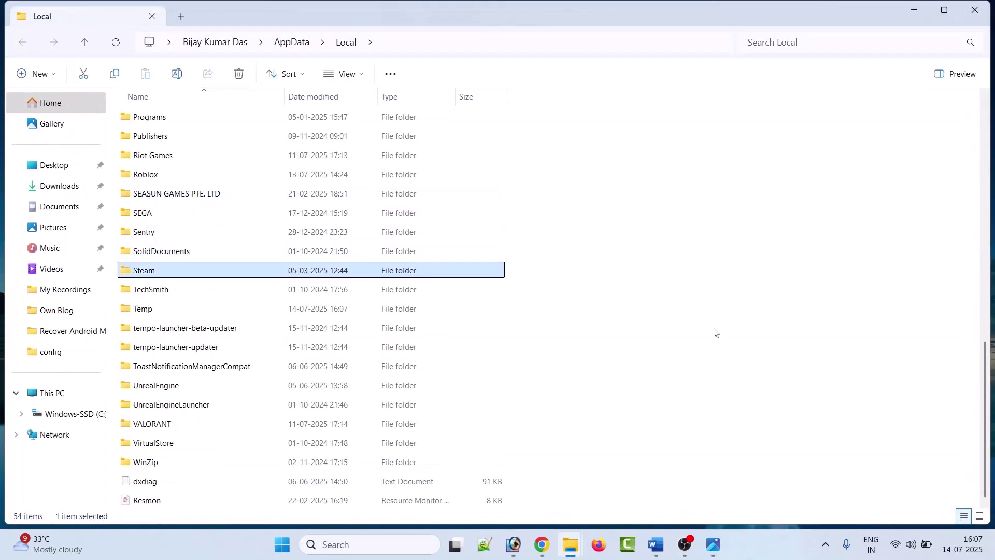
pyautogui.press('Return')
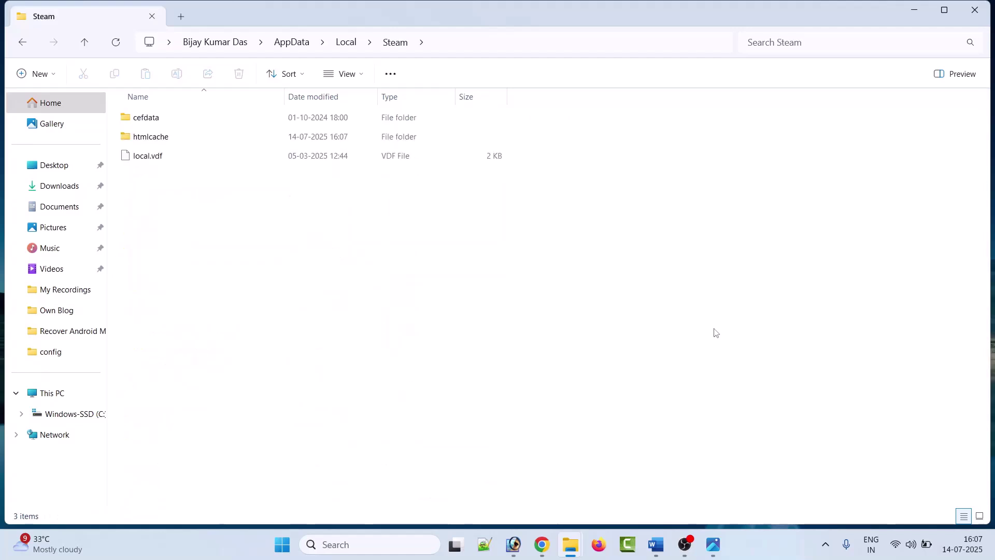
# - Delete the htmlcache folder from Steam's local app data folder
pyautogui.click(177, 138)
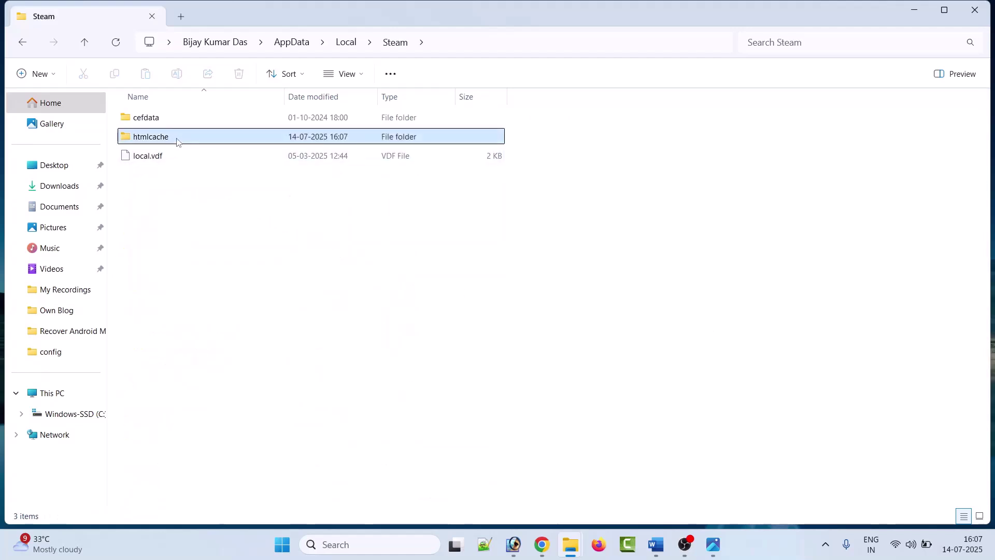
pyautogui.rightClick(182, 139)
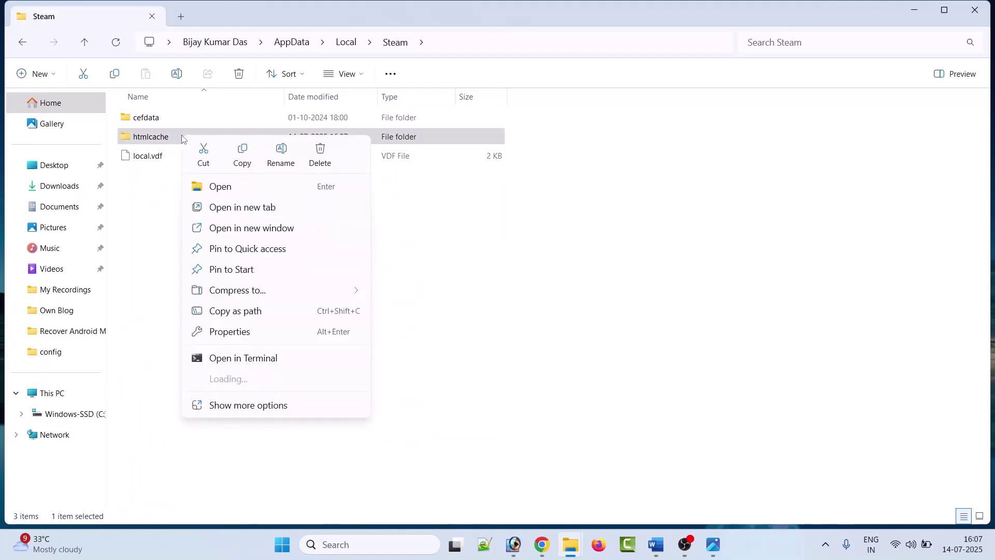
pyautogui.click(321, 156)
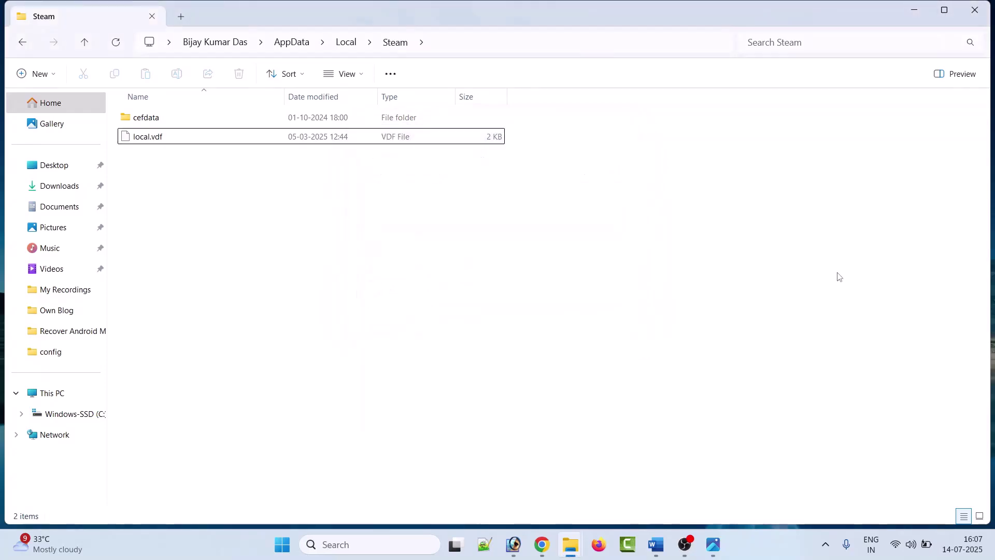
# - Return to the desktop, relaunch Steam and show the game library in a maximized window
pyautogui.press('super+d')
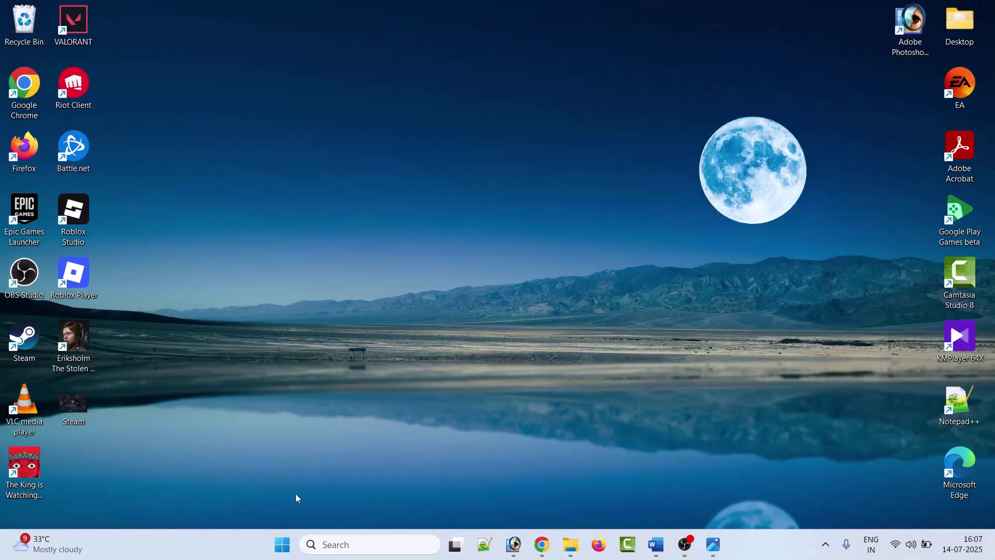
pyautogui.doubleClick(18, 341)
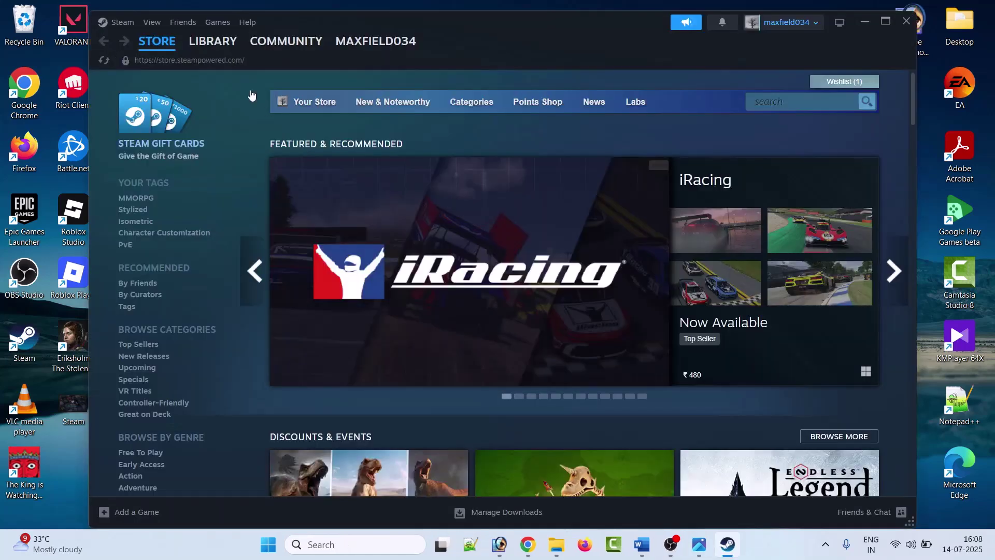
pyautogui.click(213, 43)
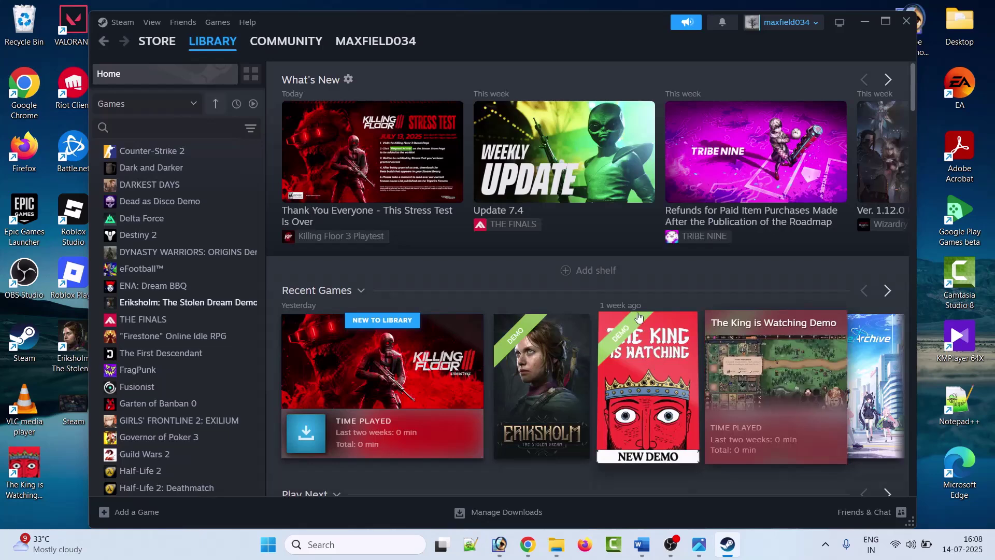
pyautogui.click(886, 21)
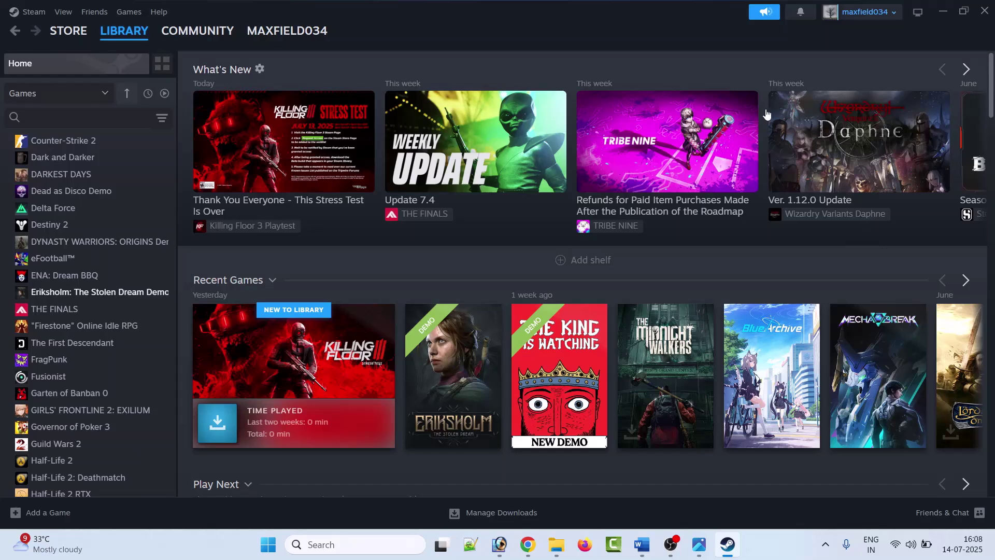
# - Examine the password and device authorization options in Steam's Security settings, and close the settings window
pyautogui.click(31, 15)
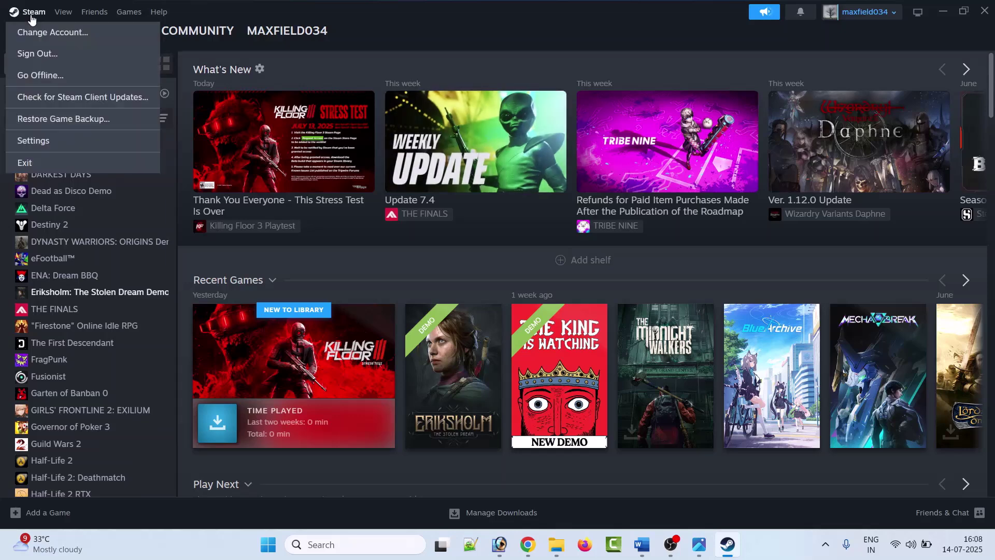
pyautogui.click(62, 145)
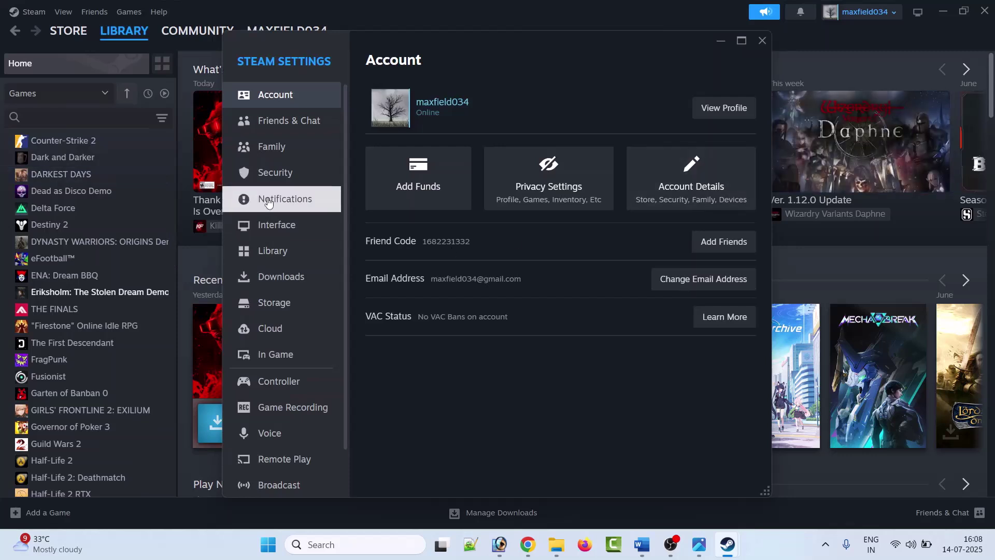
pyautogui.click(286, 175)
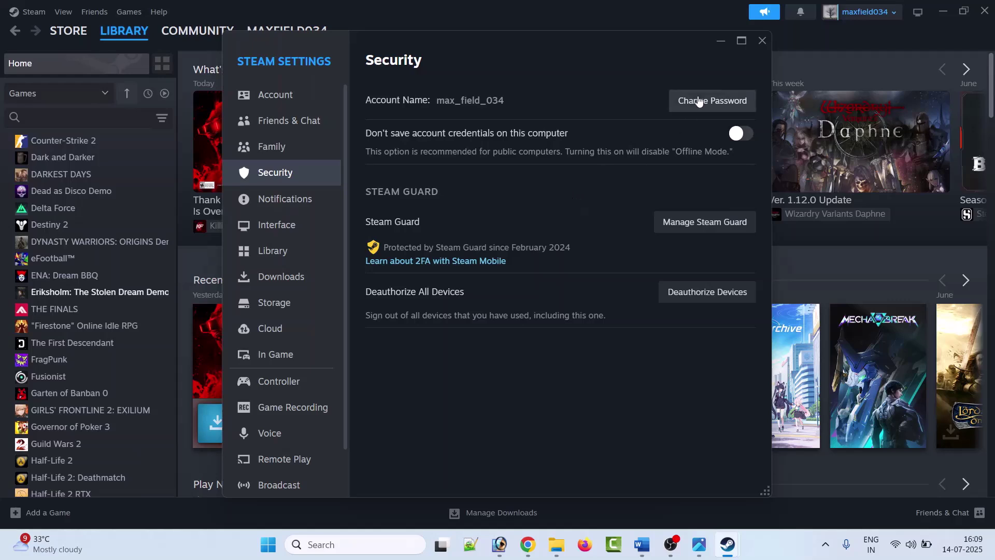
pyautogui.click(763, 41)
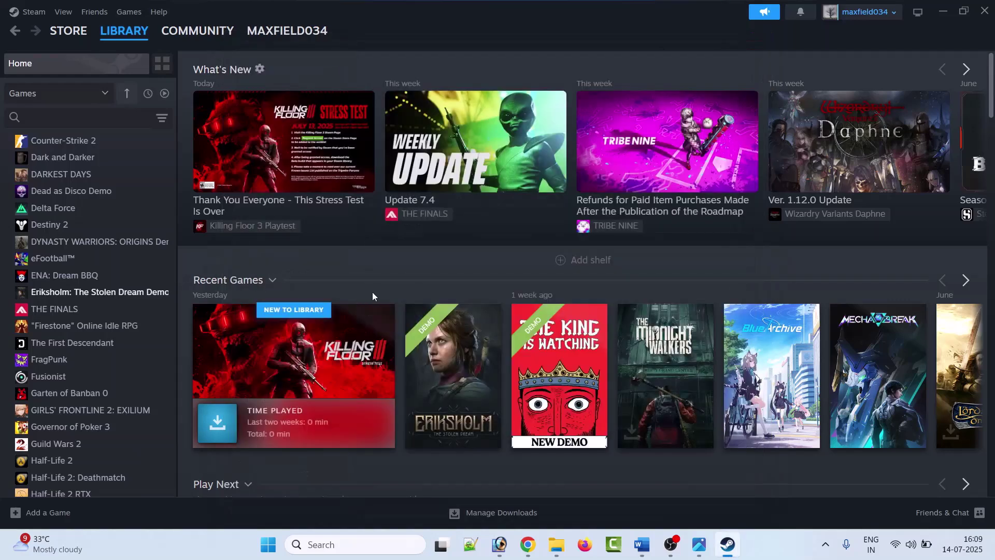